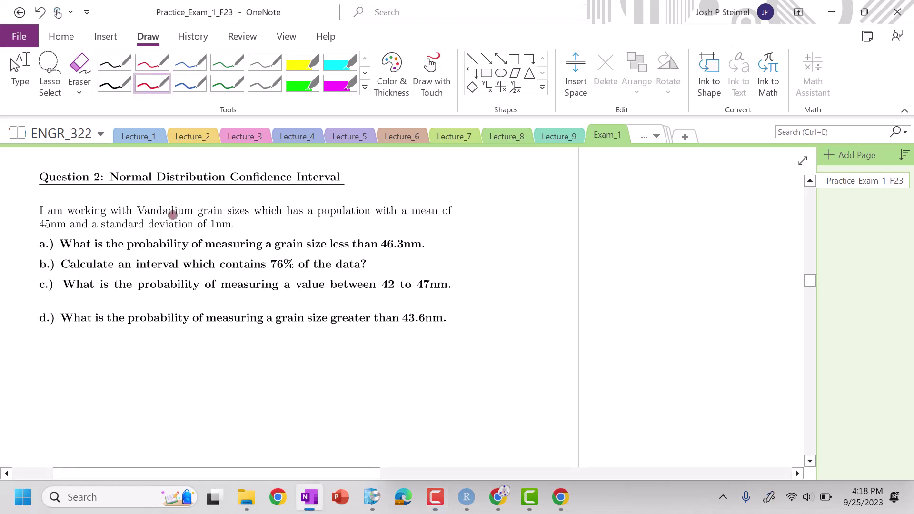
# Step: Underline Vandadium and handwrite μ = 45nm and σ = 1nm in red beside Question 2
pyautogui.moveTo(138, 217); pyautogui.dragTo(193, 216)
pyautogui.moveTo(507, 185); pyautogui.dragTo(491, 213)
pyautogui.moveTo(507, 187)
pyautogui.mouseDown()
pyautogui.moveTo(523, 213)
pyautogui.moveTo(541, 192)
pyautogui.mouseUp()
pyautogui.moveTo(538, 195); pyautogui.dragTo(539, 205)
pyautogui.moveTo(563, 170); pyautogui.dragTo(588, 208)
pyautogui.moveTo(604, 188)
pyautogui.mouseDown()
pyautogui.moveTo(615, 203)
pyautogui.moveTo(620, 187)
pyautogui.mouseUp()
pyautogui.moveTo(635, 197)
pyautogui.mouseDown()
pyautogui.moveTo(643, 190)
pyautogui.moveTo(682, 200)
pyautogui.mouseUp()
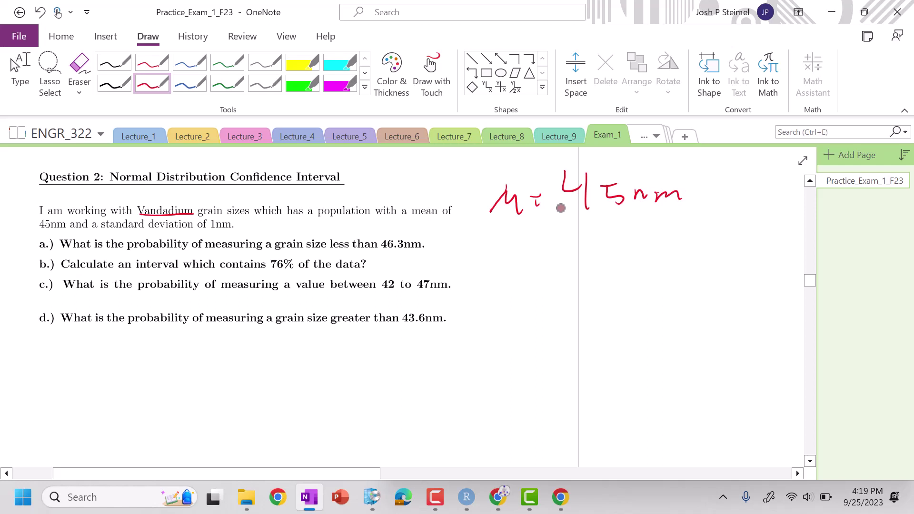
pyautogui.moveTo(530, 223); pyautogui.dragTo(560, 233)
pyautogui.moveTo(581, 220)
pyautogui.mouseDown()
pyautogui.moveTo(580, 237)
pyautogui.moveTo(615, 242)
pyautogui.moveTo(666, 228)
pyautogui.mouseUp()
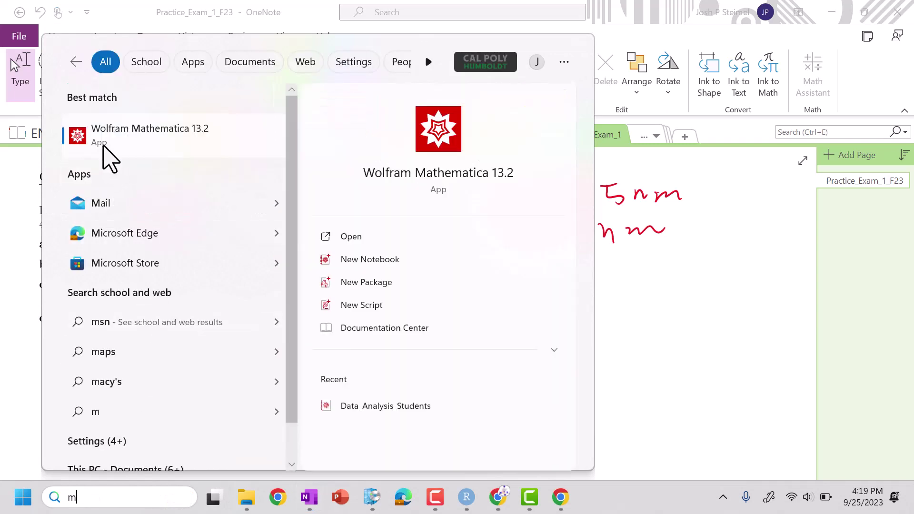
# Step: Launch Wolfram Mathematica 13.2 and start a new blank Untitled-1 notebook
pyautogui.click(107, 159)
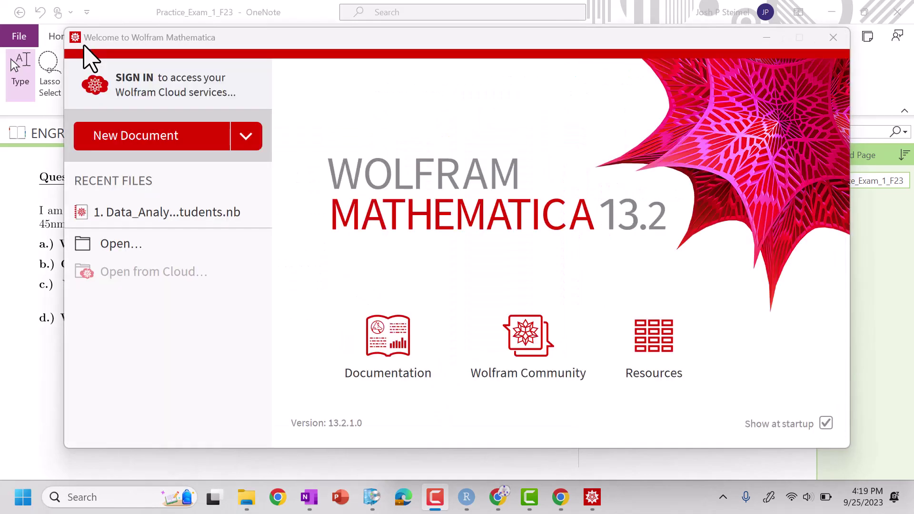
pyautogui.click(144, 139)
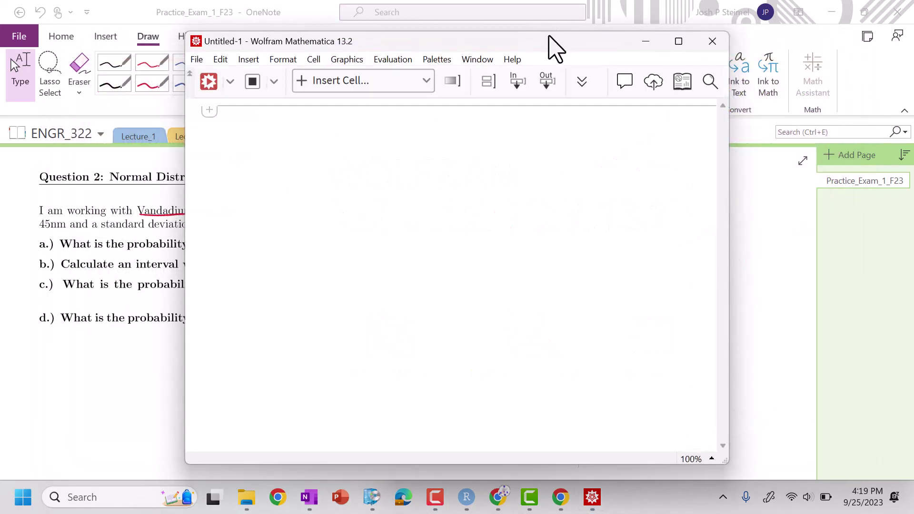
# Step: Define and evaluate zfun[x_, mu_, sig_] := (x - mu)/sig
pyautogui.moveTo(548, 36); pyautogui.dragTo(681, 35)
pyautogui.write('zfun')
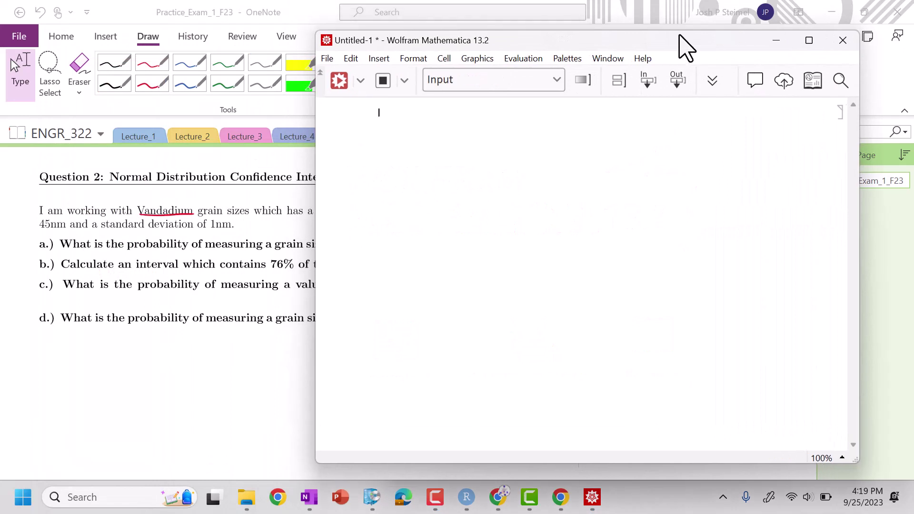
pyautogui.write('[x_')
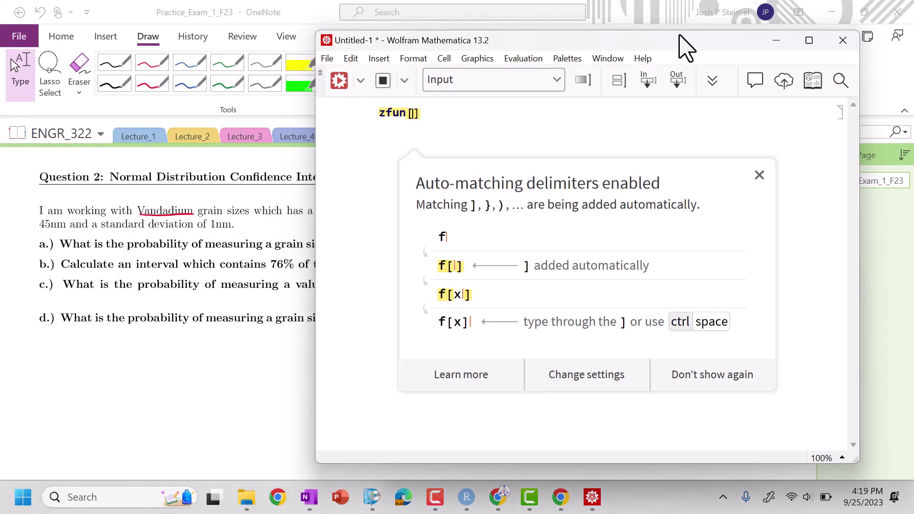
pyautogui.write(', mu_, sig')
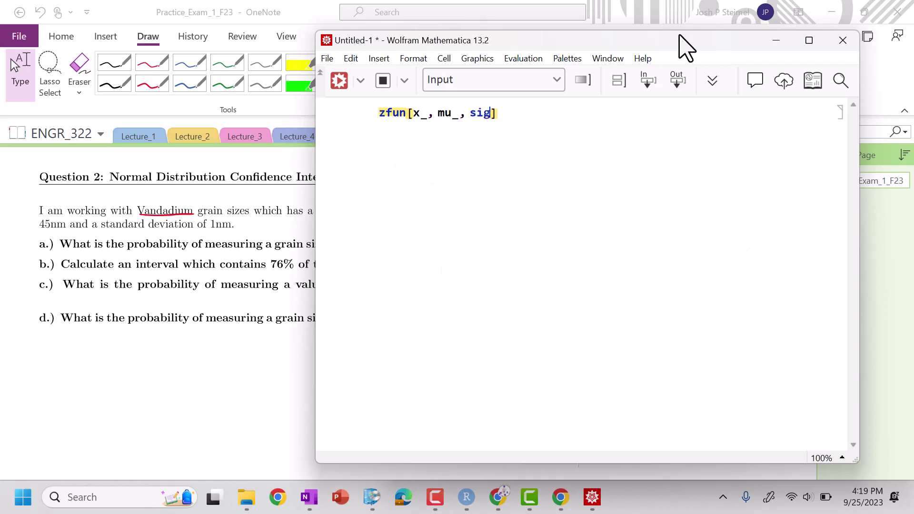
pyautogui.write('_] :=')
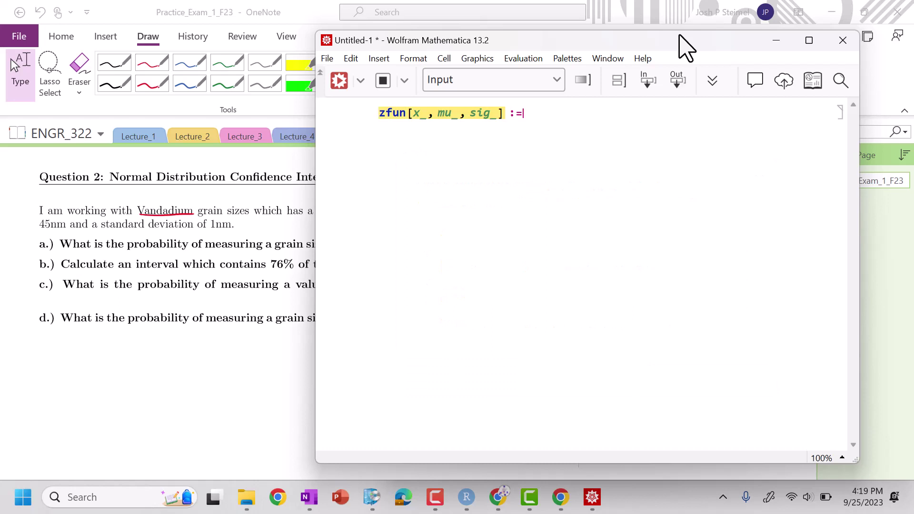
pyautogui.write(' (x - mu) / sig')
pyautogui.hotkey('shift', 'Return')
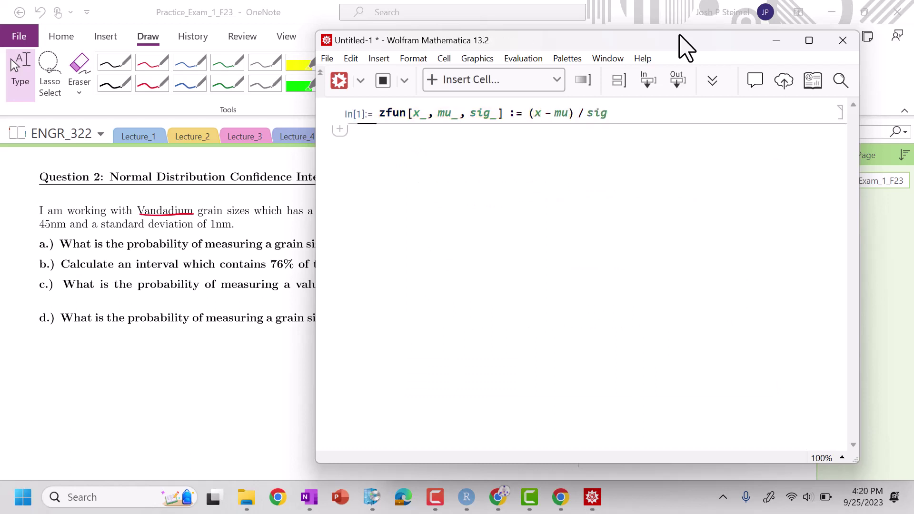
# Step: Define the standard normal density pdf = (1/Sqrt[2*Pi])*Exp[-z^2/2] and evaluate it
pyautogui.write('z')
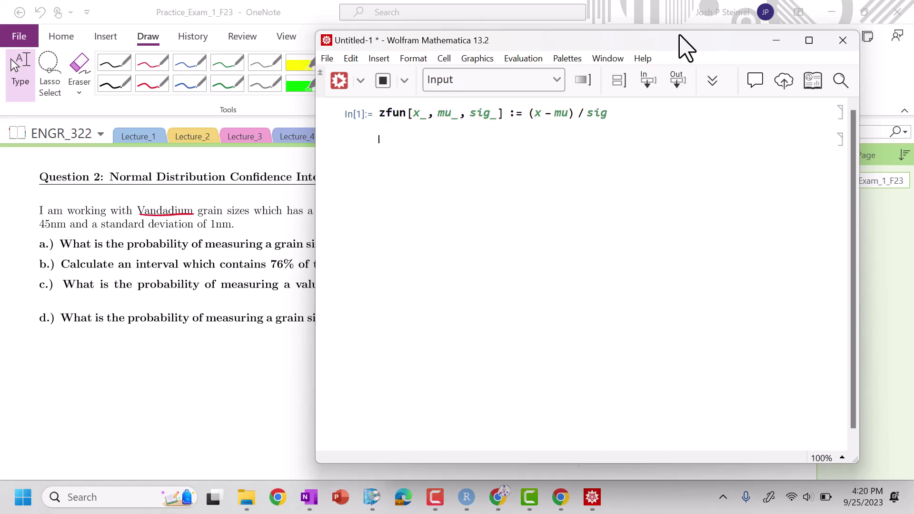
pyautogui.write('pdf=(1/Sqrt')
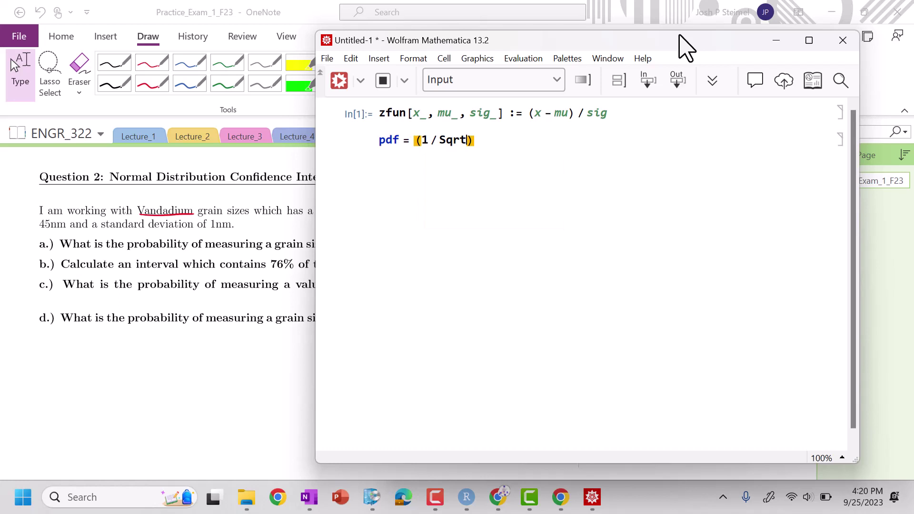
pyautogui.write('[2*Pi])*')
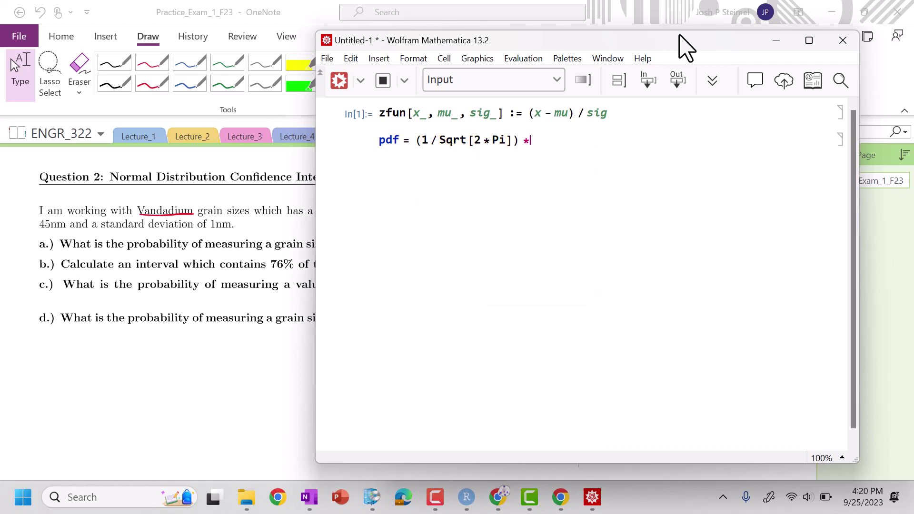
pyautogui.write('Exp[-(x')
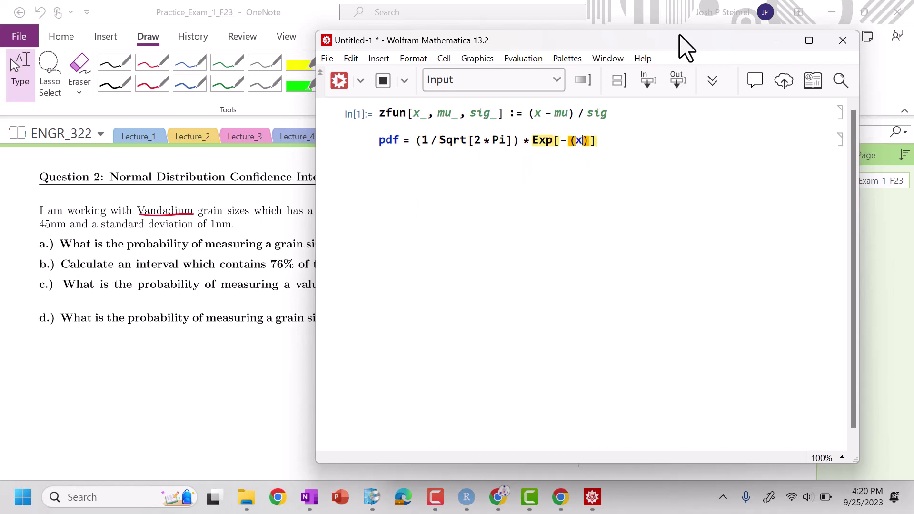
pyautogui.write('-mu)/')
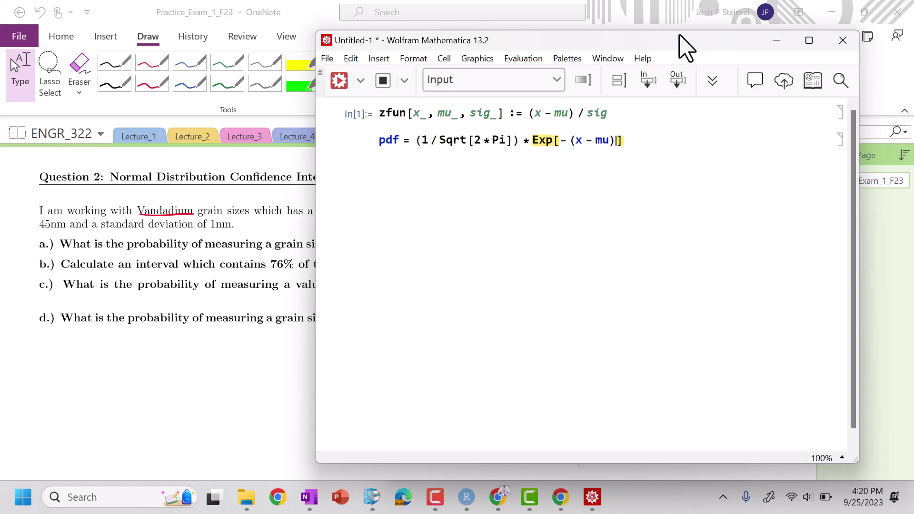
pyautogui.press('BackSpace')
pyautogui.write('^2')
pyautogui.press('BackSpace')
pyautogui.press('BackSpace')
pyautogui.press('BackSpace')
pyautogui.press('BackSpace')
pyautogui.press('BackSpace')
pyautogui.press('BackSpace')
pyautogui.press('BackSpace')
pyautogui.press('BackSpace')
pyautogui.write('z^2 / 2')
pyautogui.hotkey('shift', 'Return')
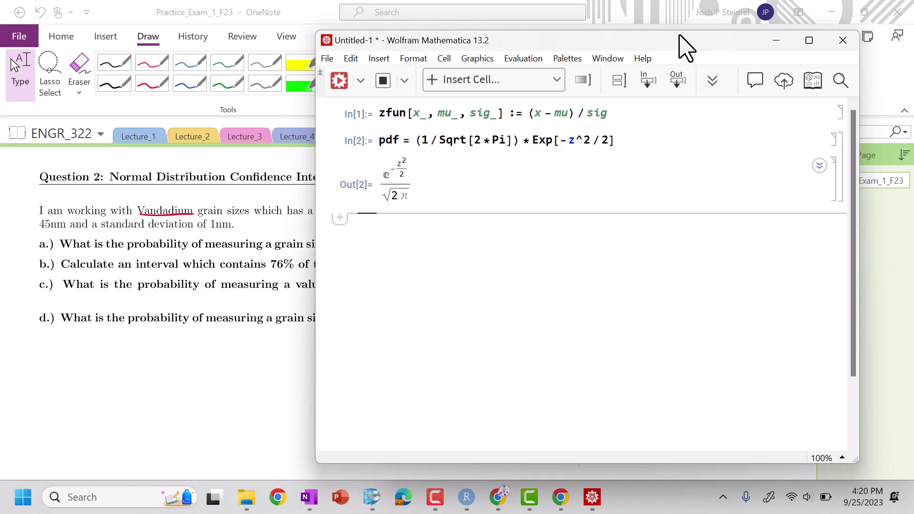
# Step: Evaluate Integrate[pdf, {z, -Infinity, Infinity}] to confirm it equals 1
pyautogui.write('Int')
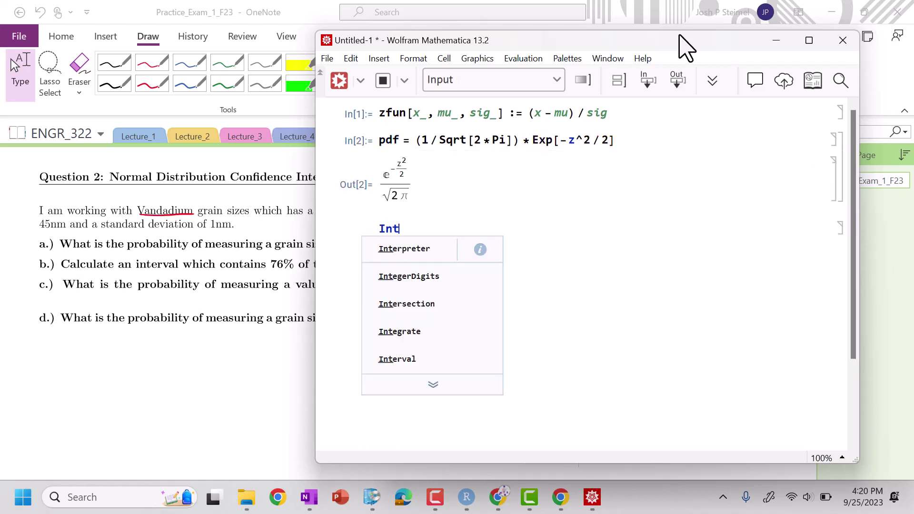
pyautogui.write('egrate[pdf, {')
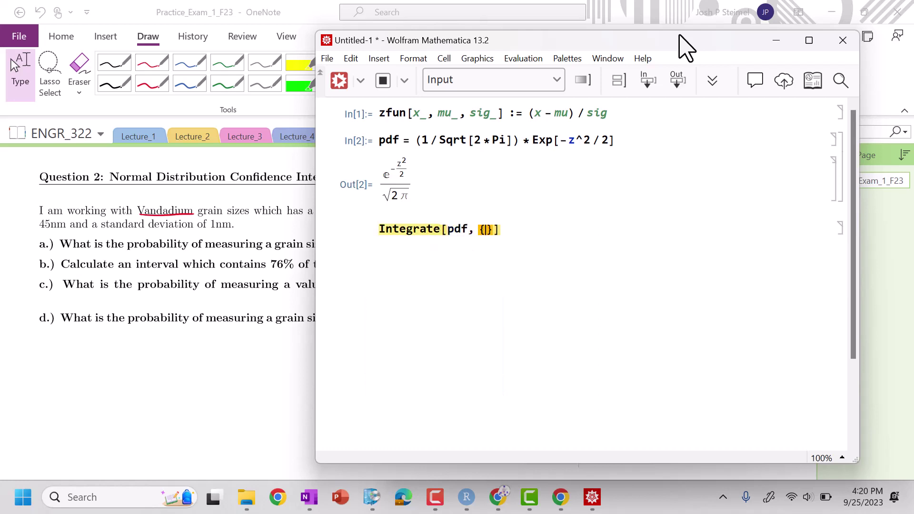
pyautogui.write('z, -Infin')
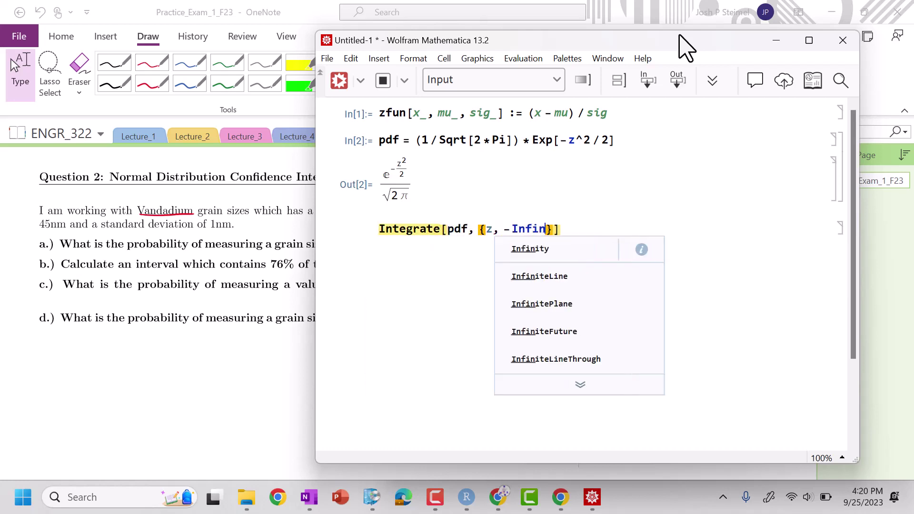
pyautogui.press('Return')
pyautogui.write(', Infin')
pyautogui.press('BackSpace')
pyautogui.press('BackSpace')
pyautogui.press('BackSpace')
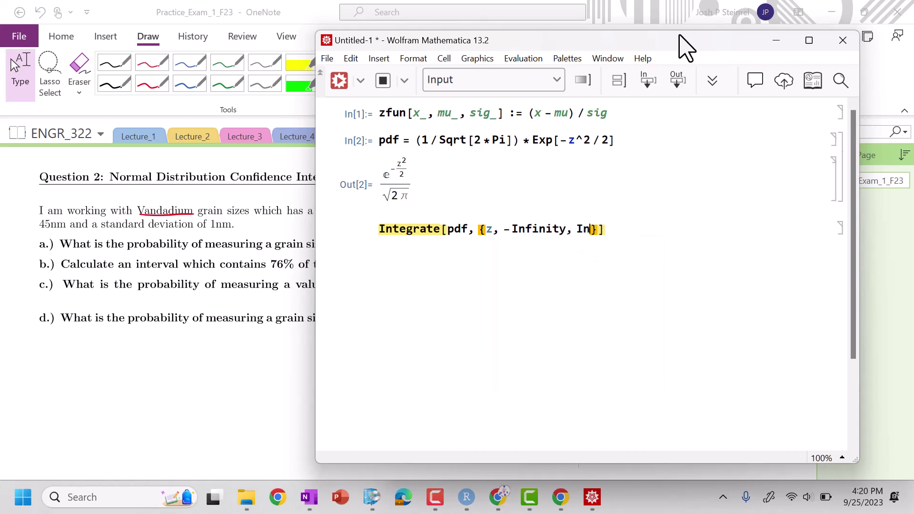
pyautogui.write('fi')
pyautogui.press('Return')
pyautogui.hotkey('shift', 'Return')
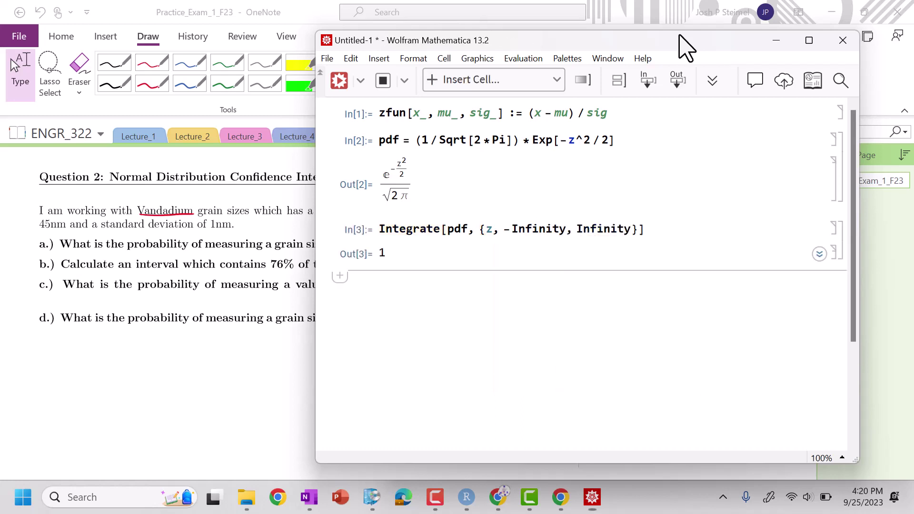
# Step: Delete the Integrate input line
pyautogui.click(422, 230)
pyautogui.doubleClick(424, 231)
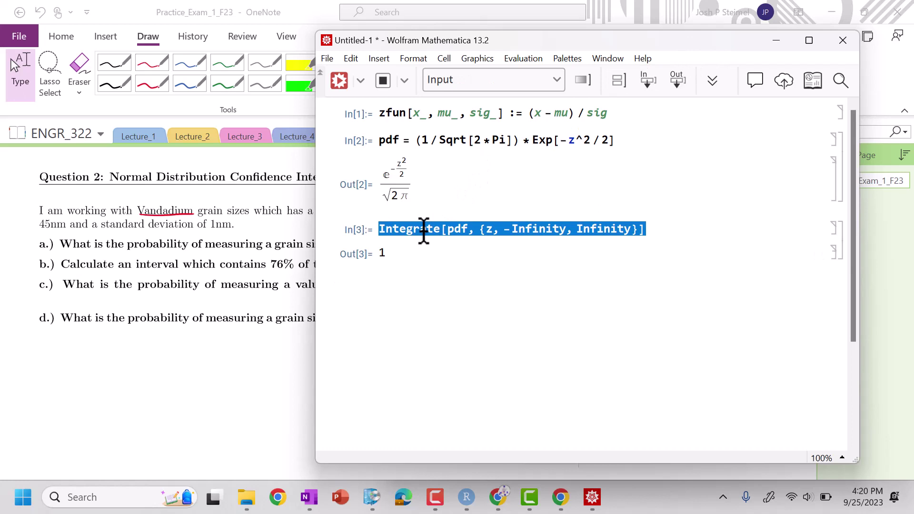
pyautogui.press('BackSpace')
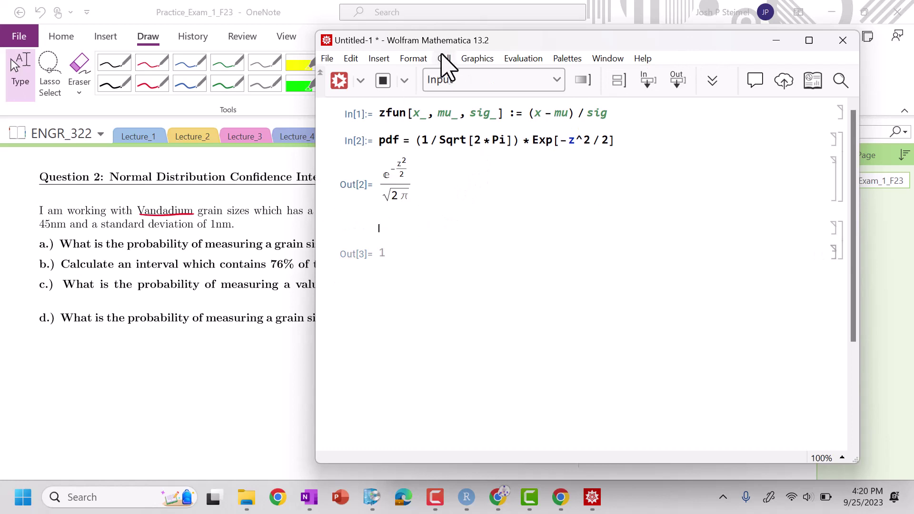
# Step: Evaluate the z-score zfun[46.3, 45, 1]
pyautogui.moveTo(442, 55); pyautogui.dragTo(590, 74)
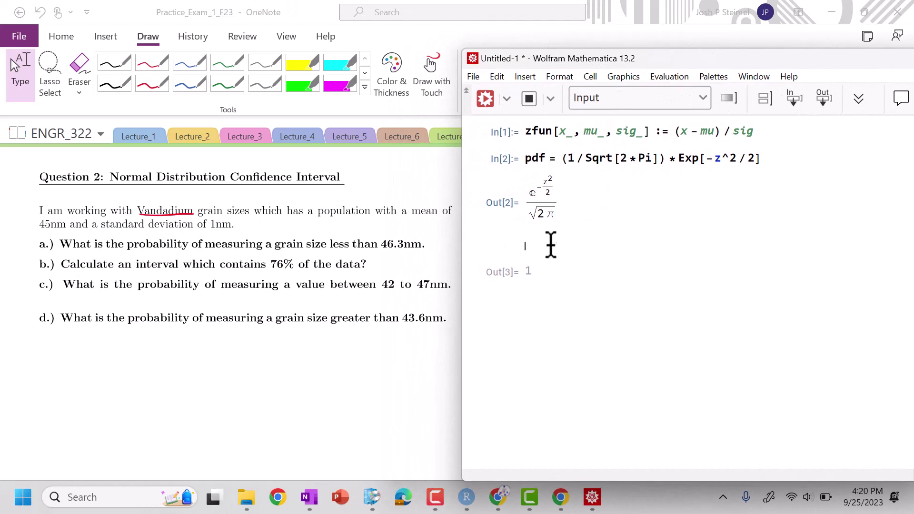
pyautogui.write('zfun[')
pyautogui.write('46.3,')
pyautogui.write(' 45')
pyautogui.write(', 1')
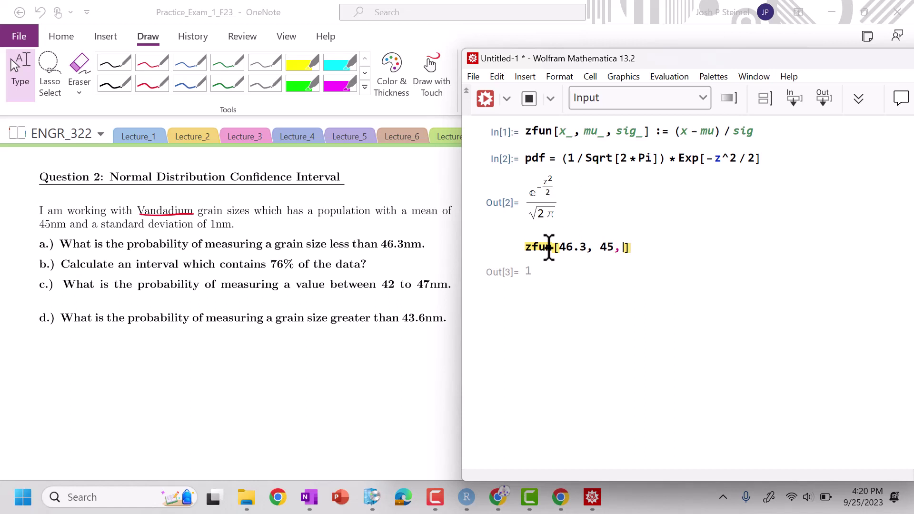
pyautogui.hotkey('shift', 'Return')
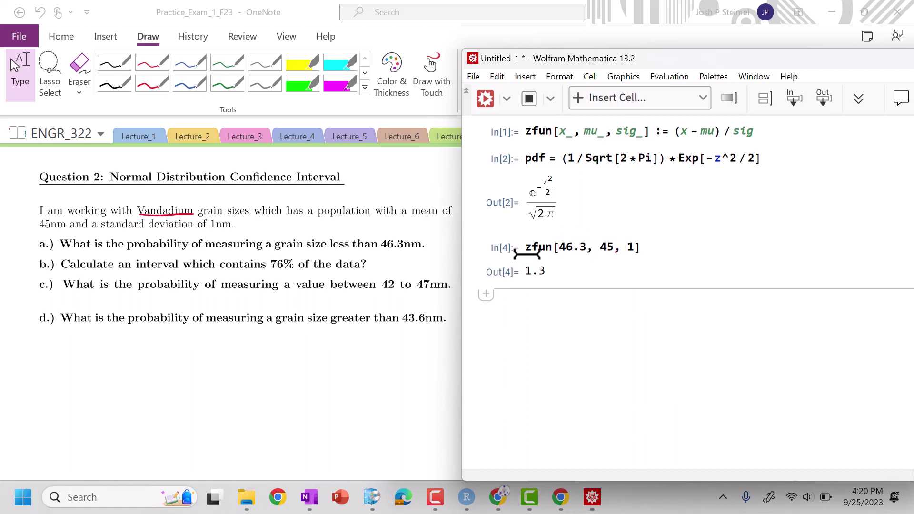
# Step: Wrap it as Integrate[pdf, {z, -Infinity, zfun[46.3, 45, 1]}] and evaluate, giving 0.9032
pyautogui.click(526, 248)
pyautogui.write('Integrate[pdf,')
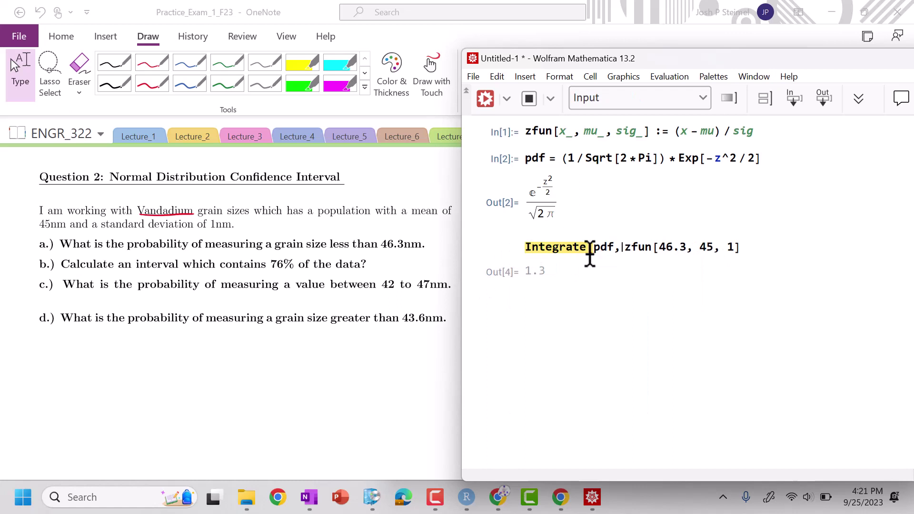
pyautogui.write(' -')
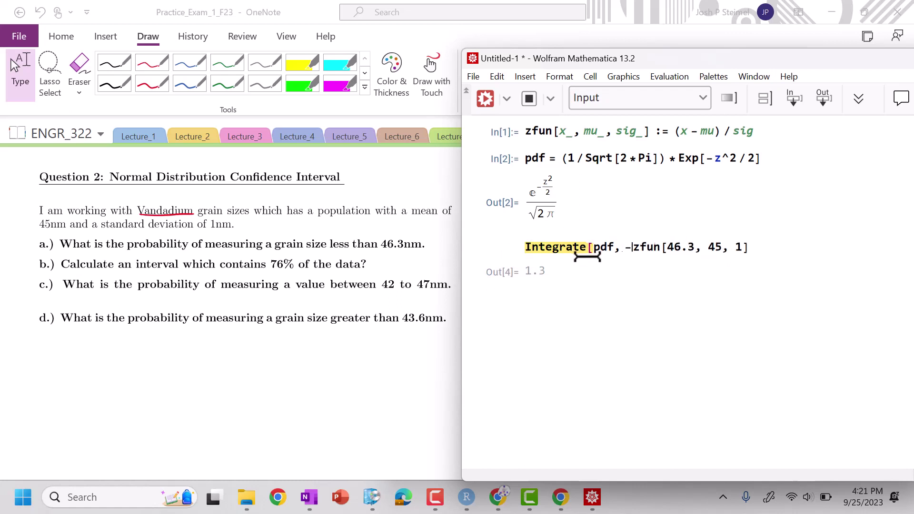
pyautogui.press('BackSpace')
pyautogui.write('{z, =')
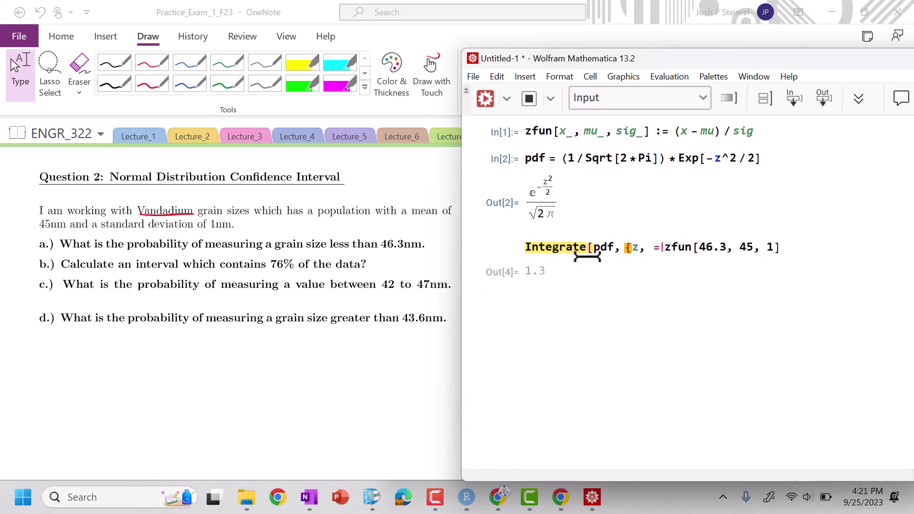
pyautogui.press('BackSpace')
pyautogui.write('-Infinity,')
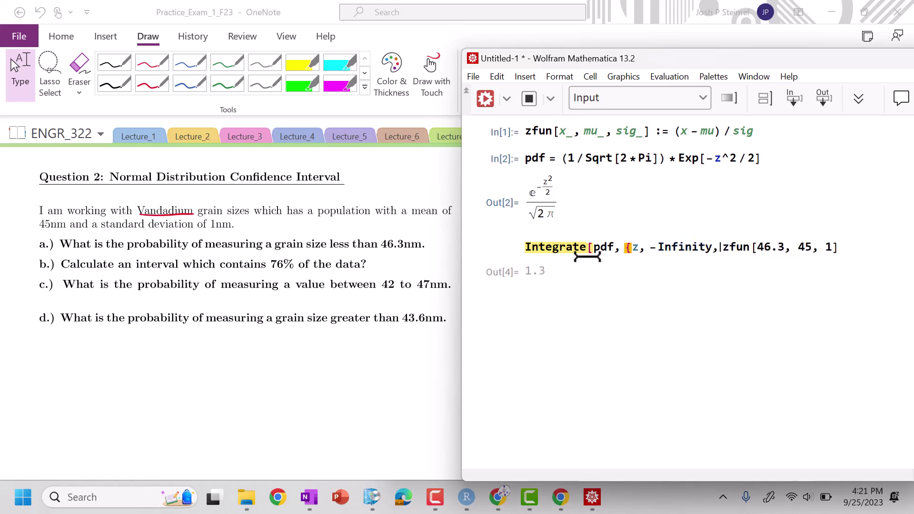
pyautogui.click(843, 247)
pyautogui.write('}]')
pyautogui.hotkey('shift', 'Return')
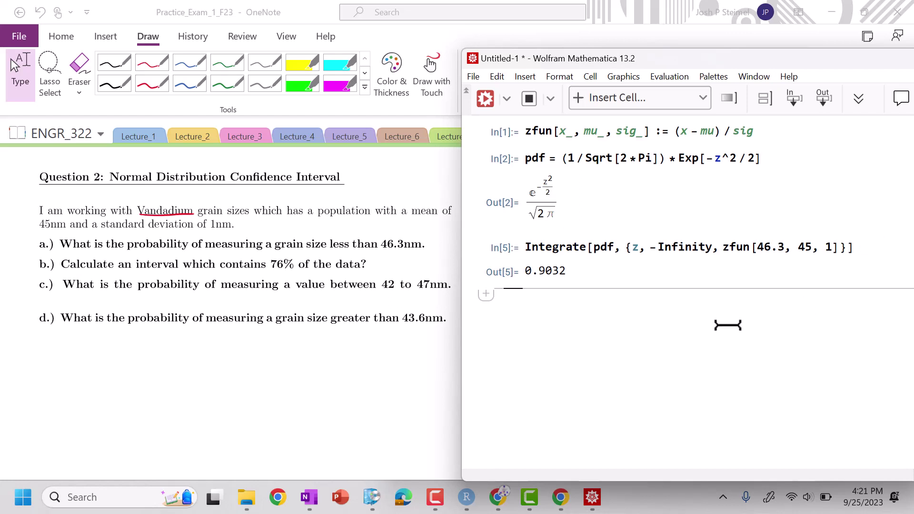
# Step: Evaluate Solve[Integrate[pdf, {z, -x, x}] == .76] and select the resulting bound 1.17499
pyautogui.write('IN')
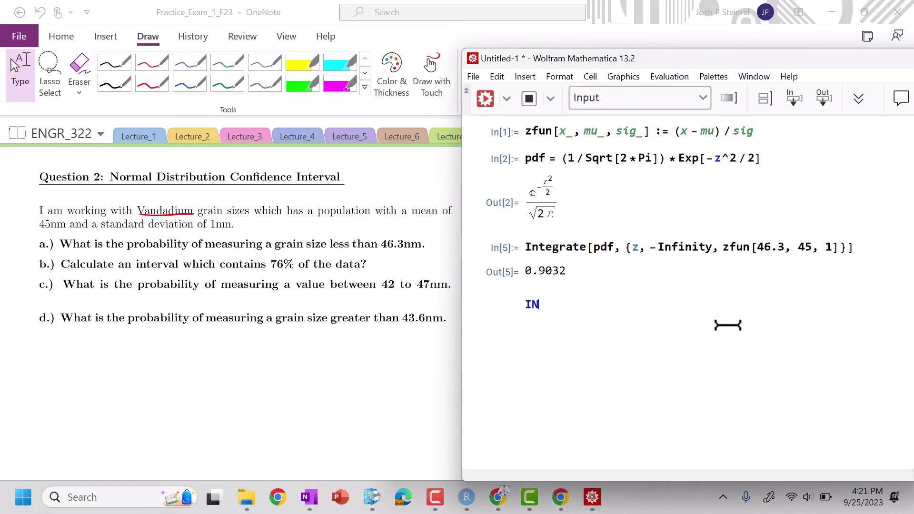
pyautogui.press('BackSpace')
pyautogui.press('BackSpace')
pyautogui.write('Integrate[pdf, {')
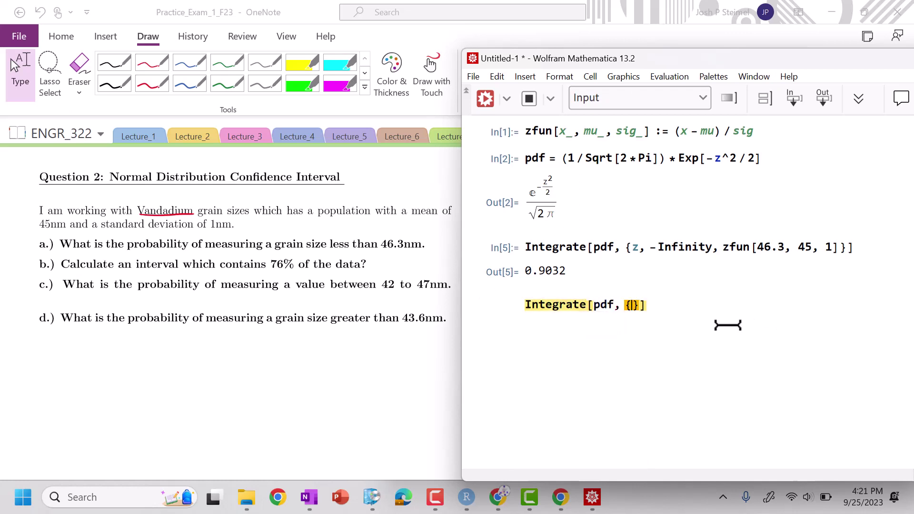
pyautogui.write('z, -x, x')
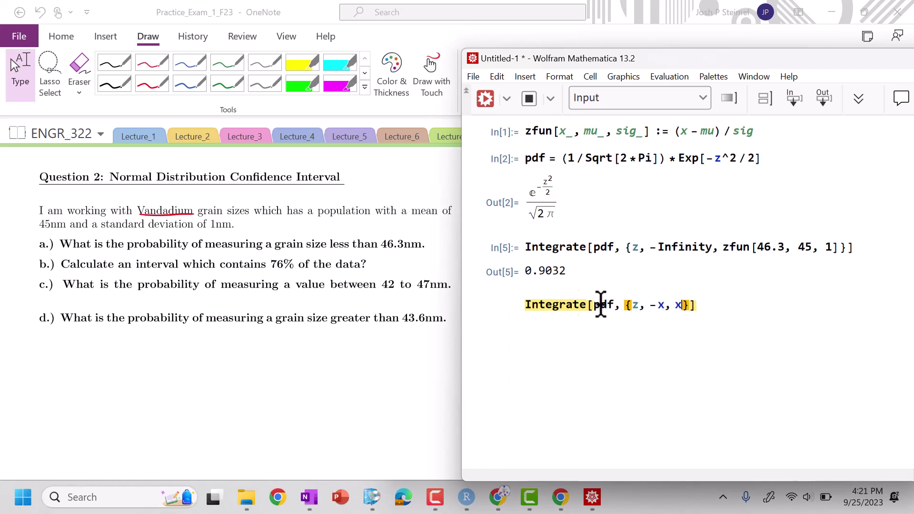
pyautogui.click(507, 304)
pyautogui.write('Solve[')
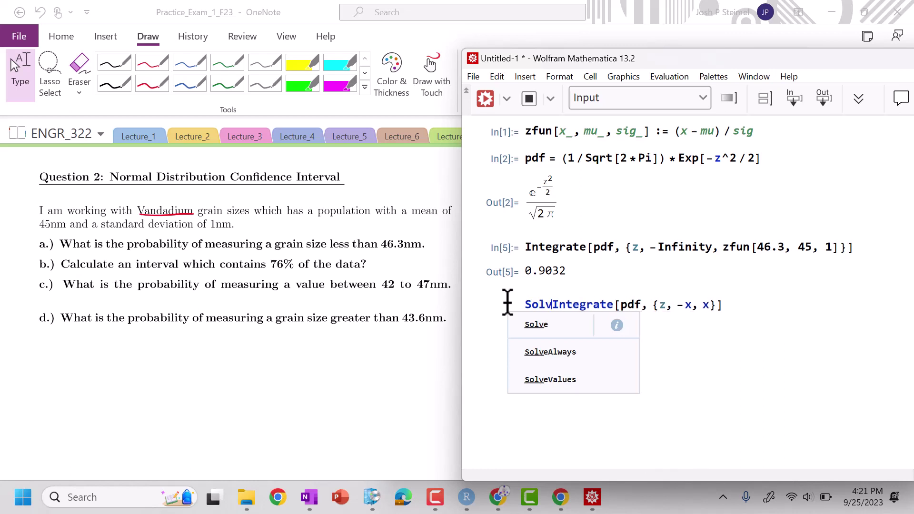
pyautogui.rightClick(761, 300)
pyautogui.click(763, 305)
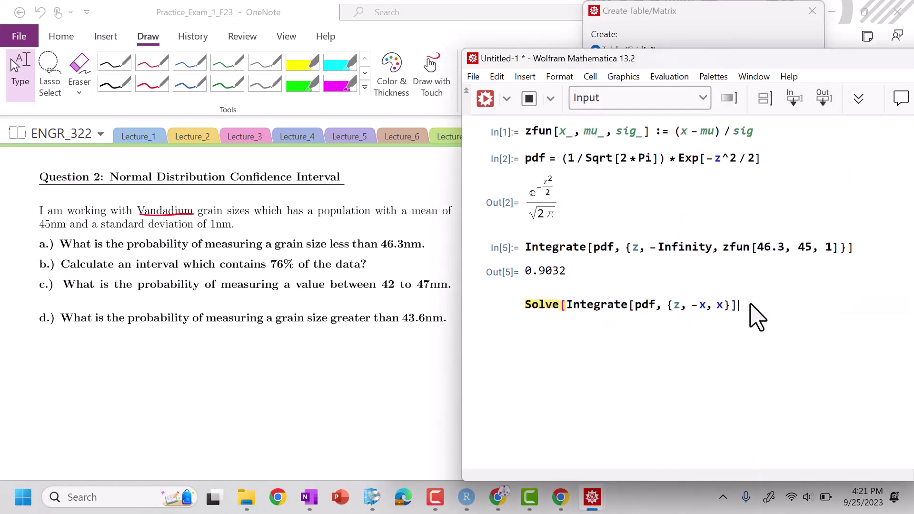
pyautogui.write('==-.76')
pyautogui.press('BackSpace')
pyautogui.press('BackSpace')
pyautogui.press('BackSpace')
pyautogui.press('BackSpace')
pyautogui.write('.76]')
pyautogui.hotkey('shift', 'Return')
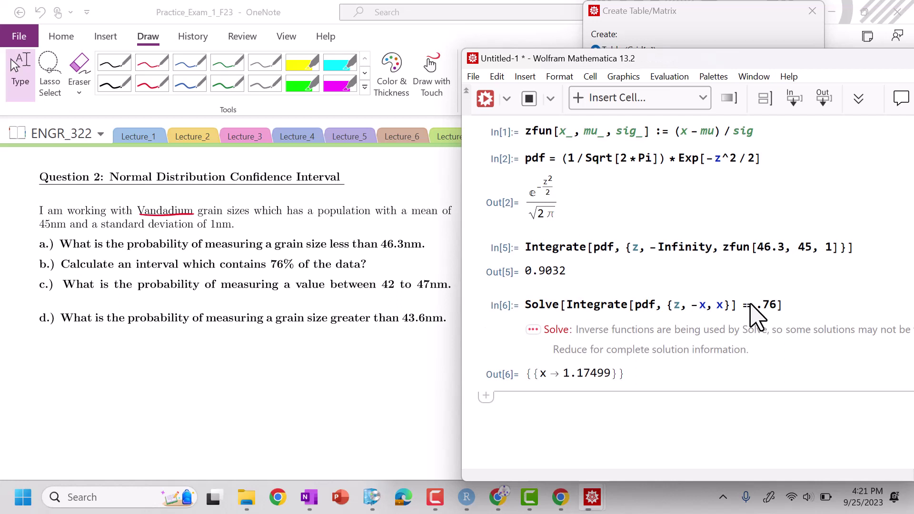
pyautogui.doubleClick(586, 375)
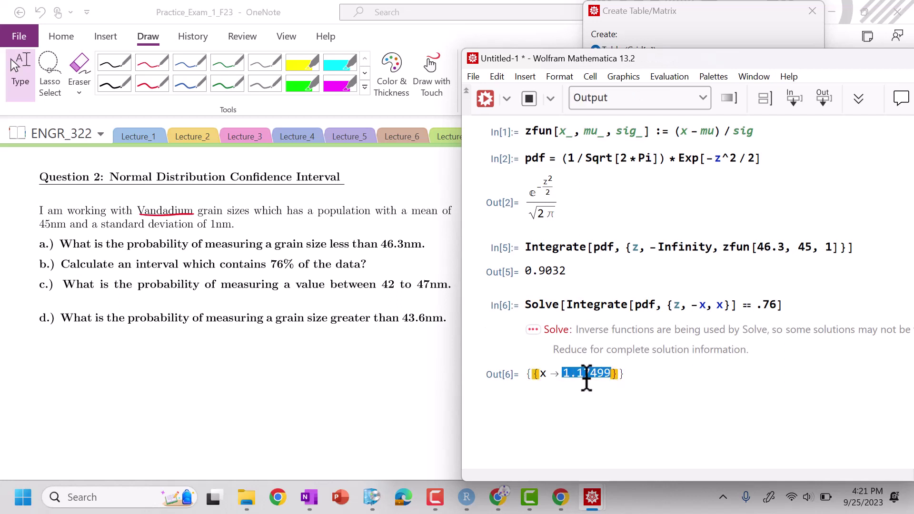
# Step: Solve 1.1749867920660901 == zfun[x, 45, 1] for the upper limit, 46.175 nm
pyautogui.click(581, 423)
pyautogui.write('1.1749867920660901`')
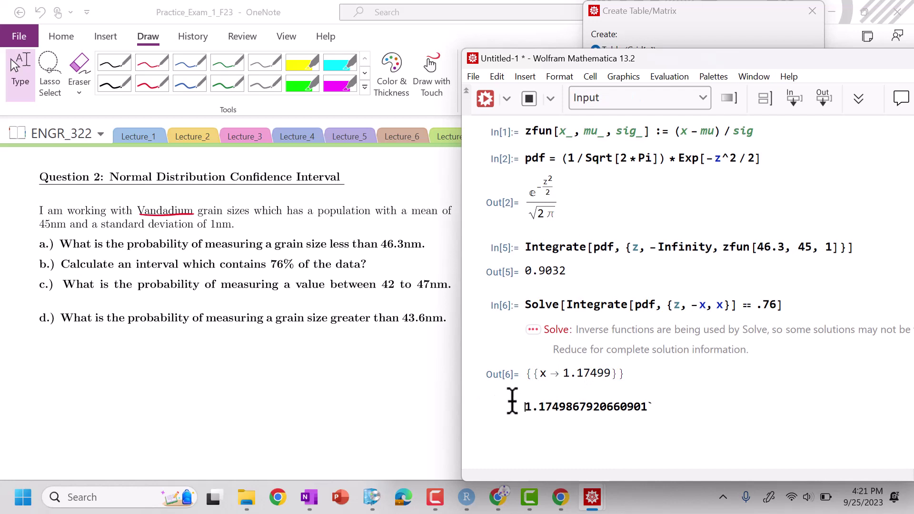
pyautogui.write('Solve[')
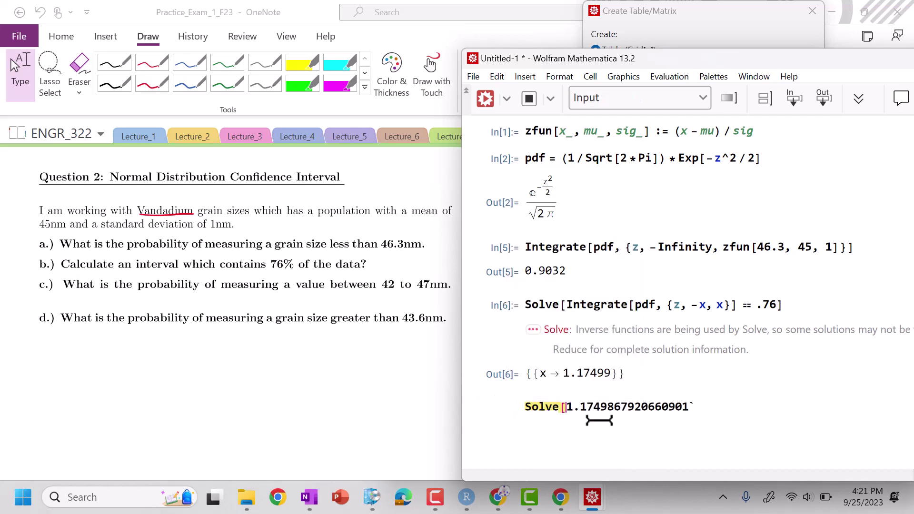
pyautogui.click(696, 408)
pyautogui.write('== zfun[')
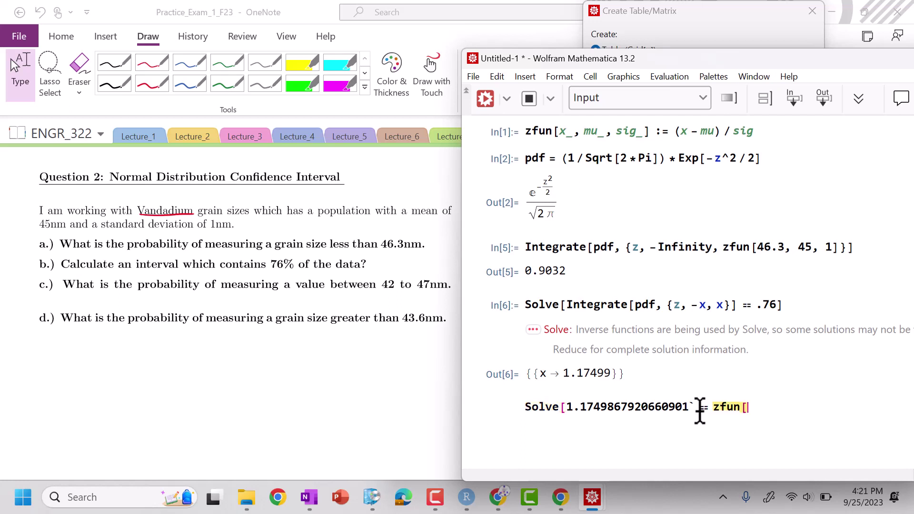
pyautogui.write('x, 45, 1]')
pyautogui.hotkey('shift', 'Return')
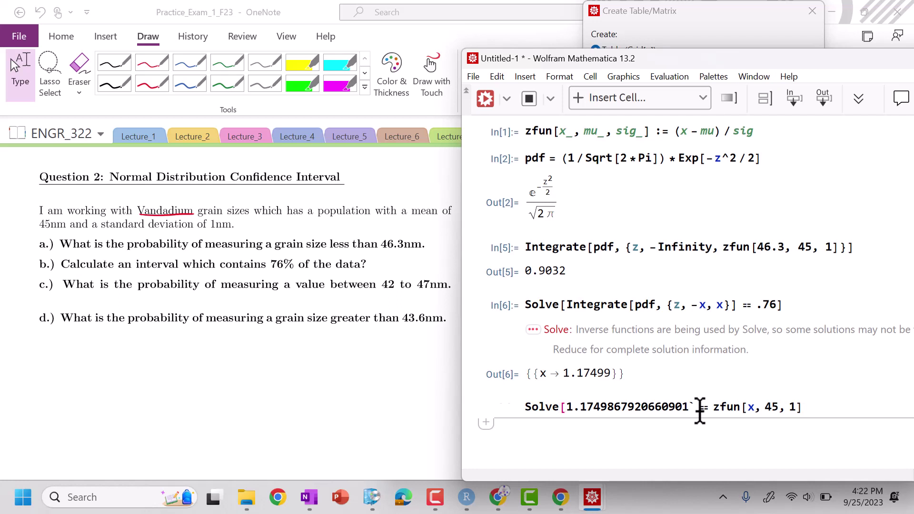
pyautogui.click(837, 408)
pyautogui.write(']')
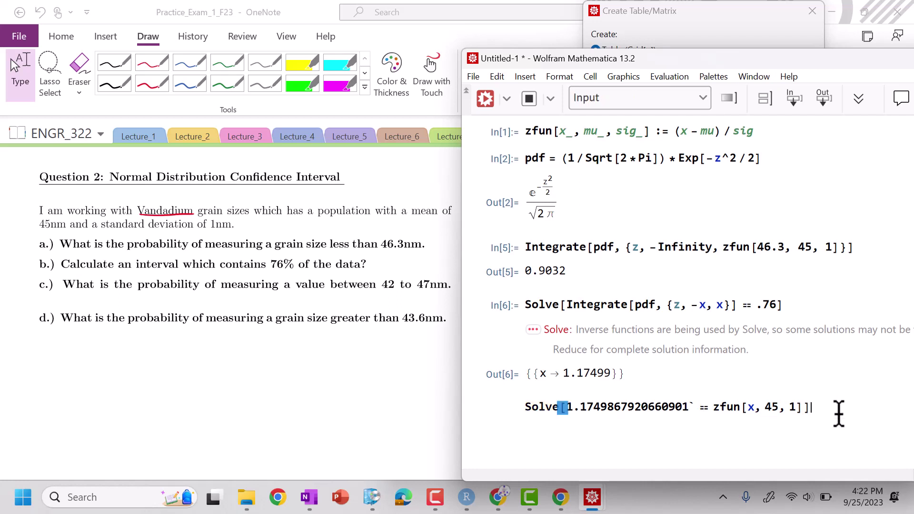
pyautogui.hotkey('shift', 'Return')
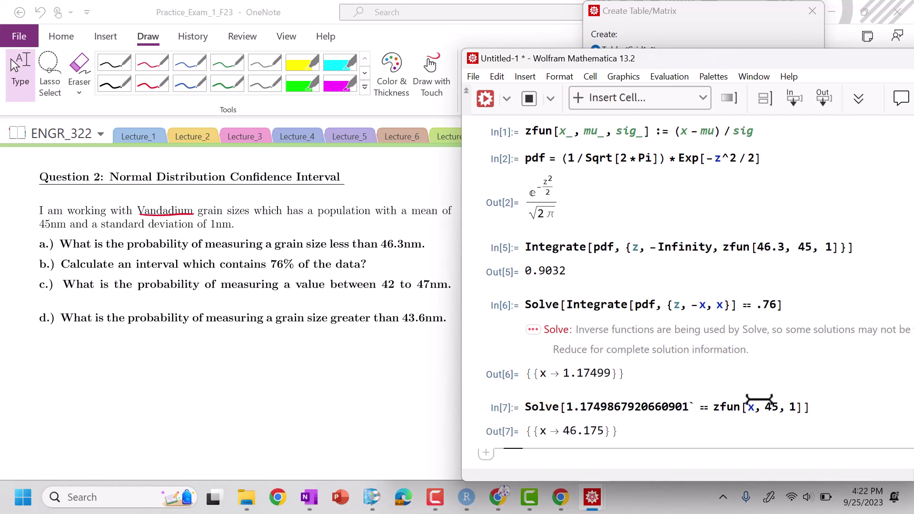
# Step: Duplicate that Solve line with a negated z-value to get the lower limit, 43.825 nm
pyautogui.tripleClick(528, 407)
pyautogui.hotkey('ctrl', 'c')
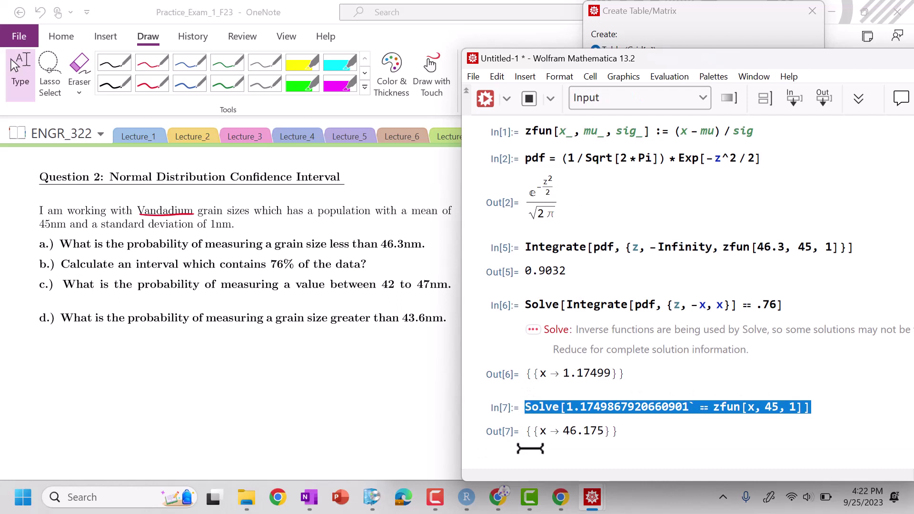
pyautogui.click(530, 448)
pyautogui.hotkey('ctrl', 'v')
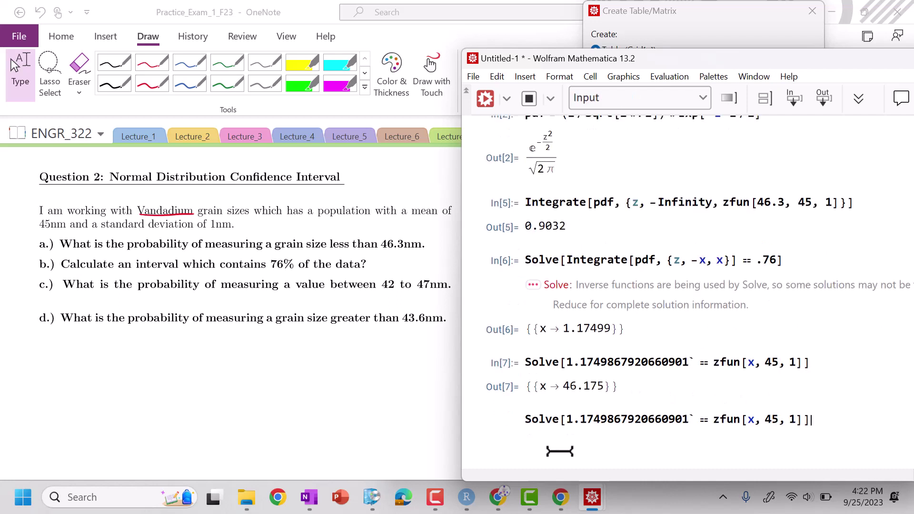
pyautogui.click(565, 423)
pyautogui.write('-')
pyautogui.hotkey('shift', 'Return')
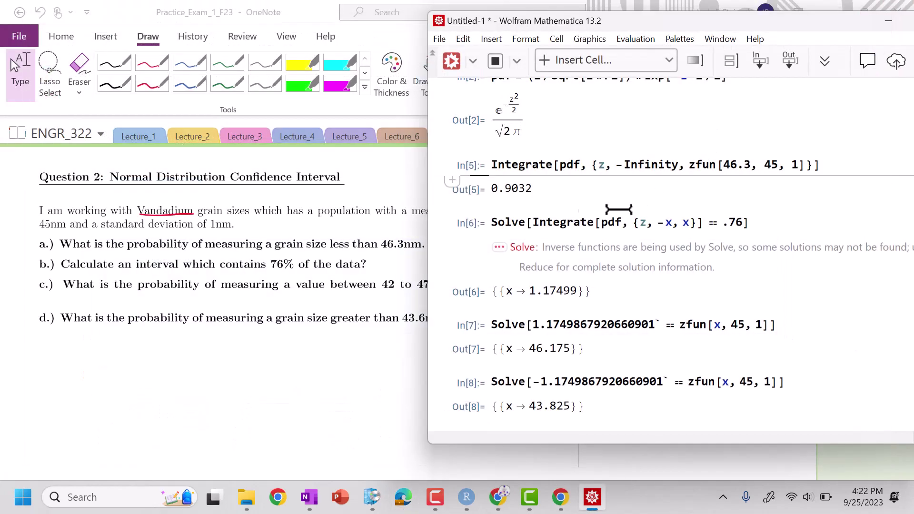
# Step: Copy the part a integral into a new cell with lower limit zfun[42, 45, 1]
pyautogui.tripleClick(530, 164)
pyautogui.click(530, 165)
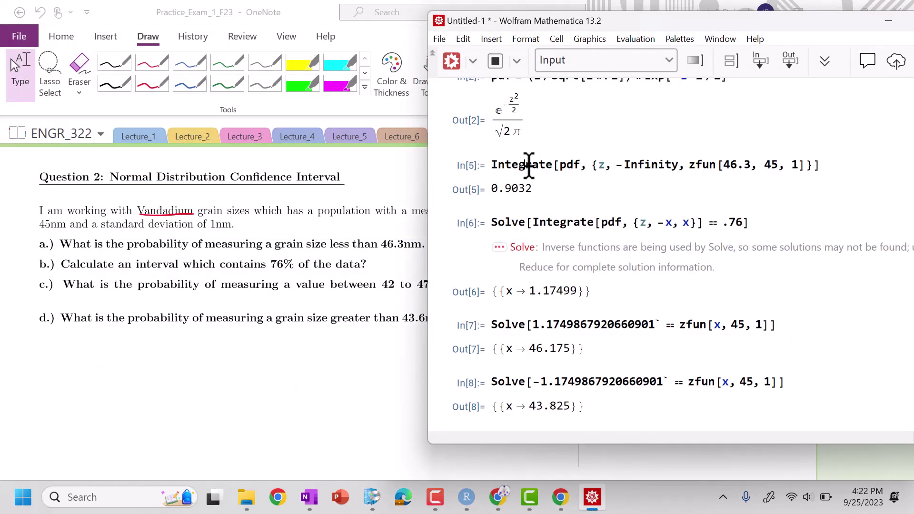
pyautogui.tripleClick(530, 164)
pyautogui.hotkey('ctrl', 'c')
pyautogui.click(529, 205)
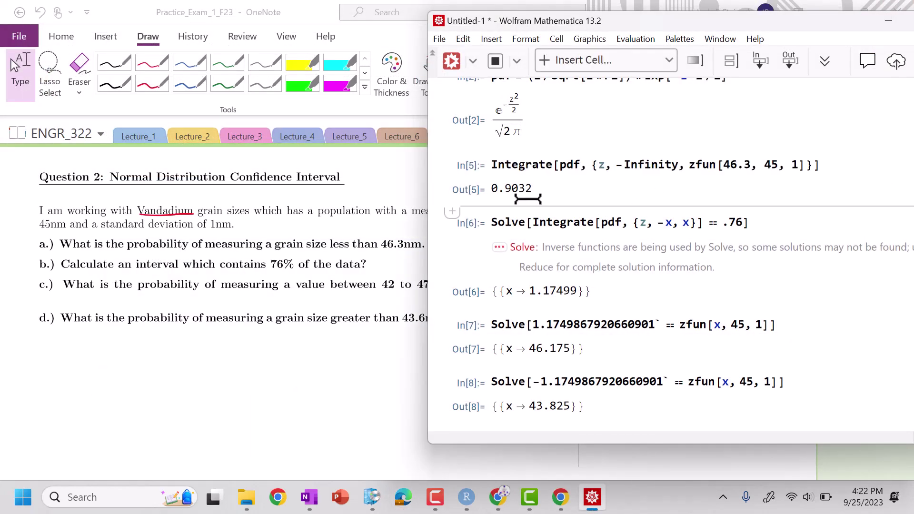
pyautogui.hotkey('ctrl', 'v')
pyautogui.tripleClick(696, 223)
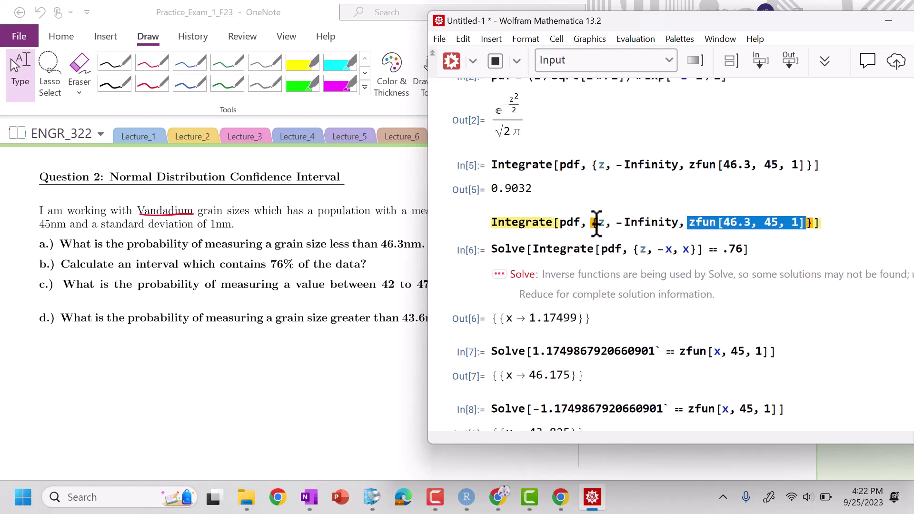
pyautogui.hotkey('ctrl', 'c')
pyautogui.doubleClick(637, 223)
pyautogui.hotkey('ctrl', 'v')
pyautogui.doubleClick(662, 222)
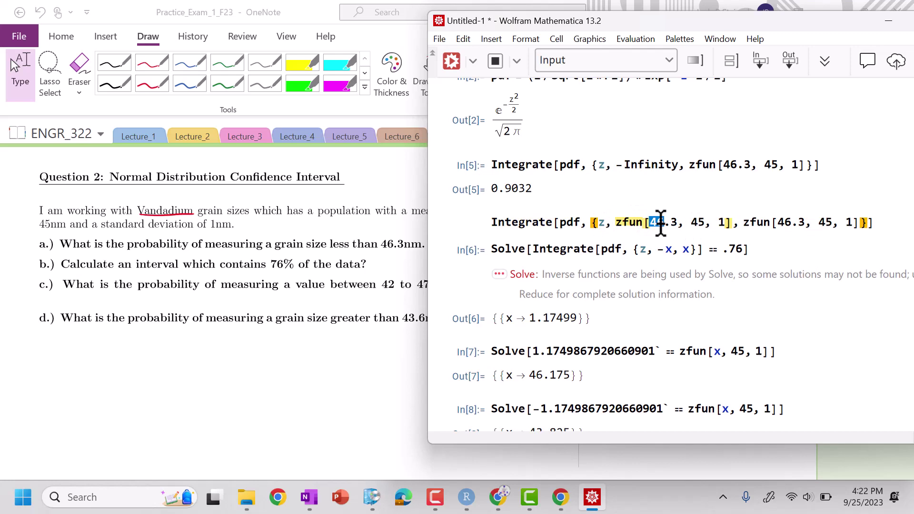
pyautogui.write('42')
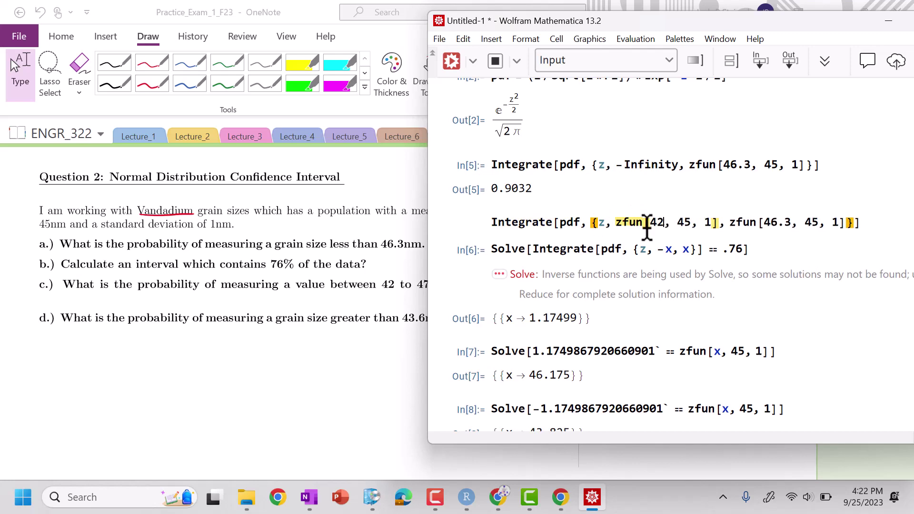
# Step: Set the upper limit to zfun[47, 45, 1] and evaluate with // N, giving 0.9759
pyautogui.moveTo(419, 318)
pyautogui.mouseDown()
pyautogui.moveTo(492, 300)
pyautogui.moveTo(545, 305)
pyautogui.moveTo(482, 302)
pyautogui.moveTo(415, 316)
pyautogui.mouseUp()
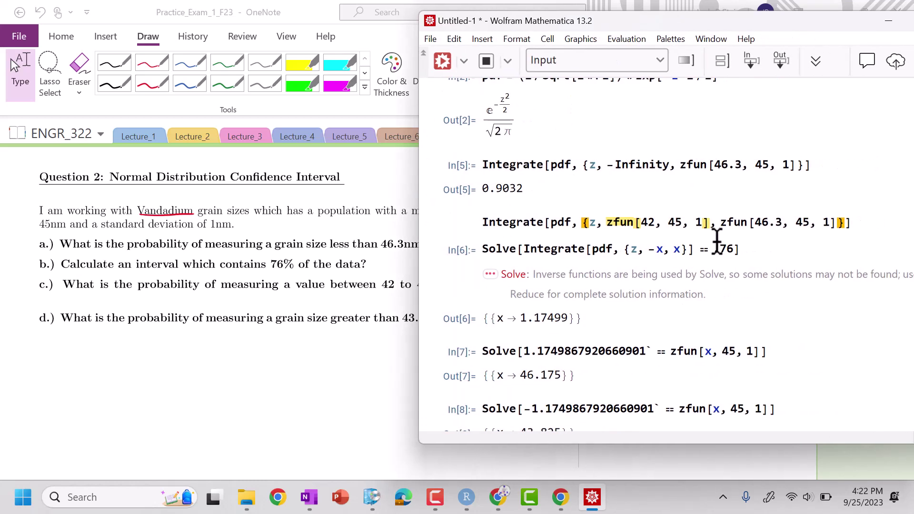
pyautogui.doubleClick(766, 222)
pyautogui.write('47')
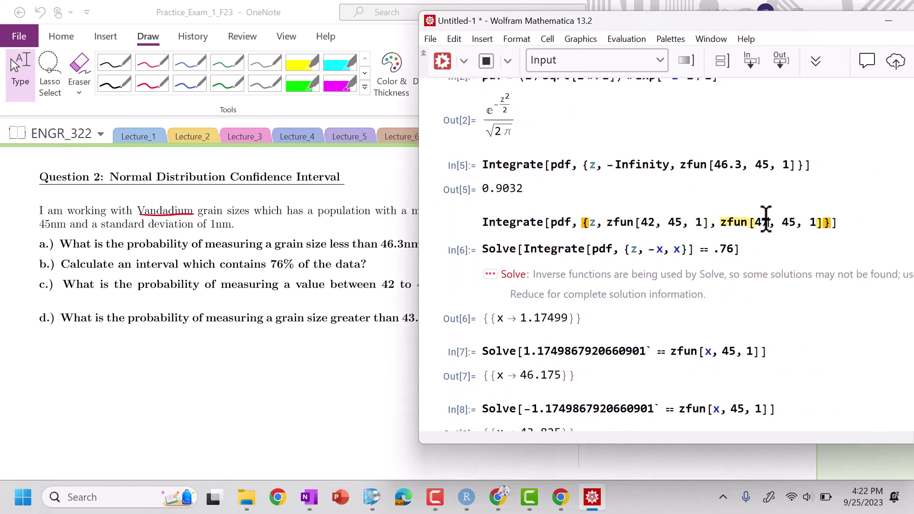
pyautogui.hotkey('shift', 'Return')
pyautogui.click(841, 222)
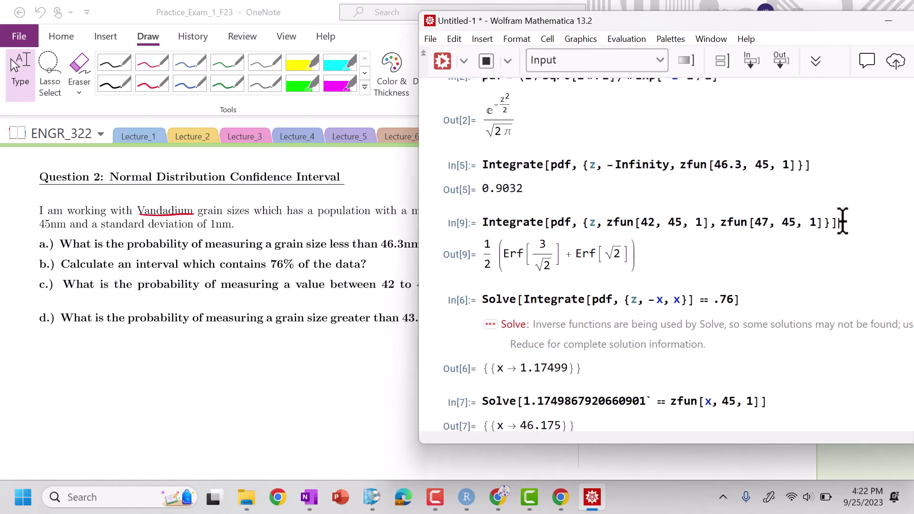
pyautogui.write('// N')
pyautogui.hotkey('shift', 'Return')
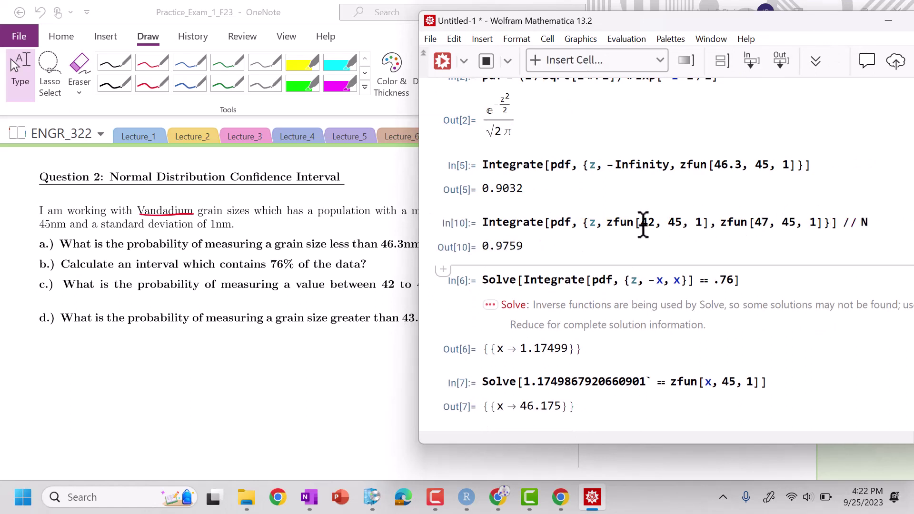
# Step: Paste a copy of the between-range integral as a new cell below 0.9759
pyautogui.doubleClick(535, 222)
pyautogui.click(535, 221)
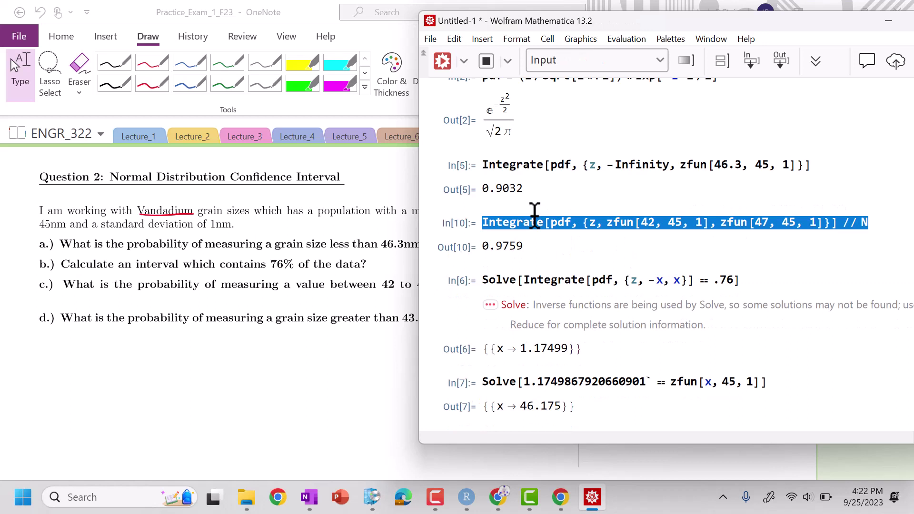
pyautogui.click(530, 254)
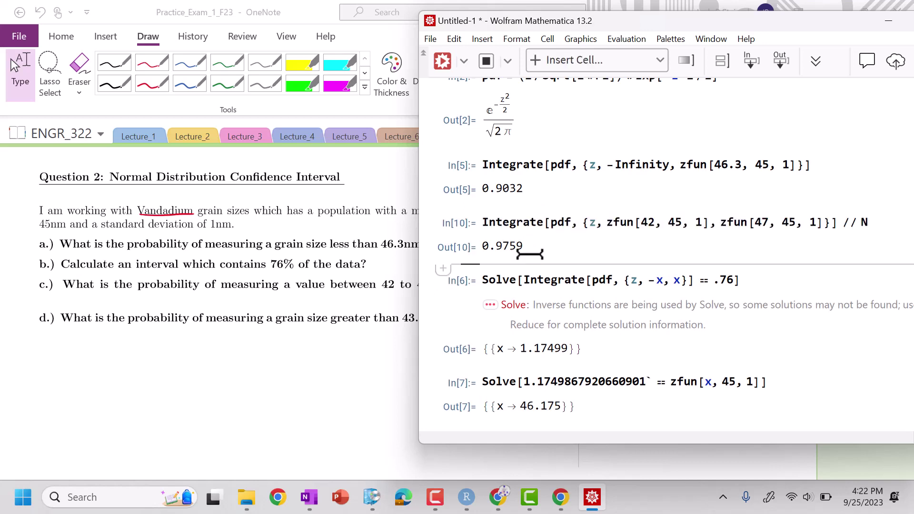
pyautogui.hotkey('ctrl', 'v')
# Step: Change the limits to zfun[43.6, 45, 1] and Infinity, getting 0.919243, then return to OneNote
pyautogui.click(420, 230)
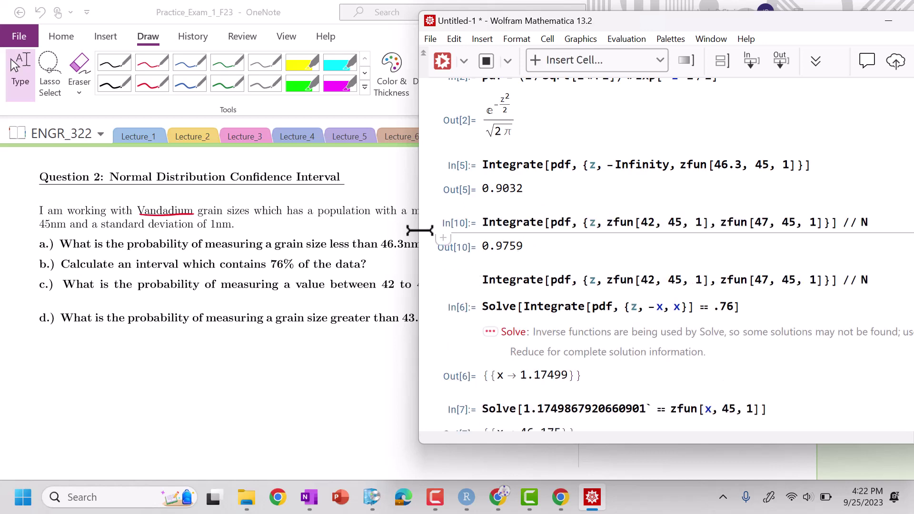
pyautogui.moveTo(415, 229); pyautogui.dragTo(439, 225)
pyautogui.click(668, 222)
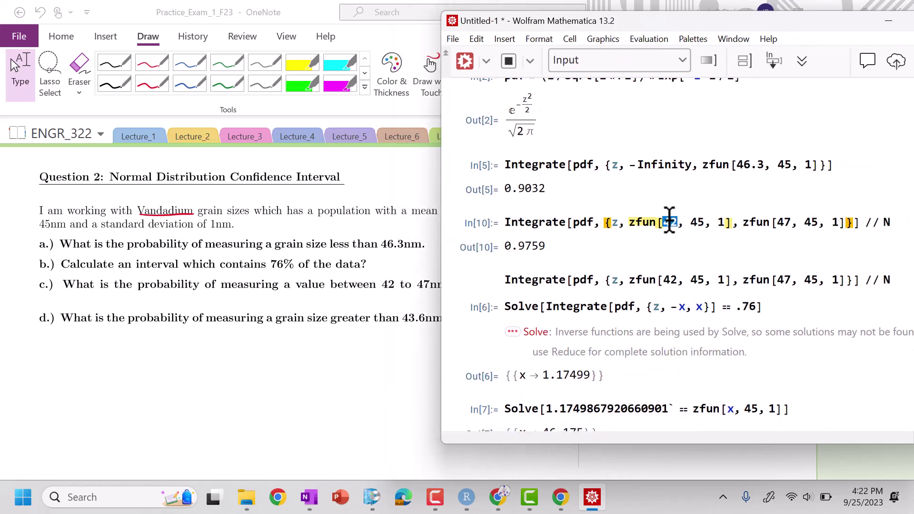
pyautogui.press('Delete')
pyautogui.write('3.6')
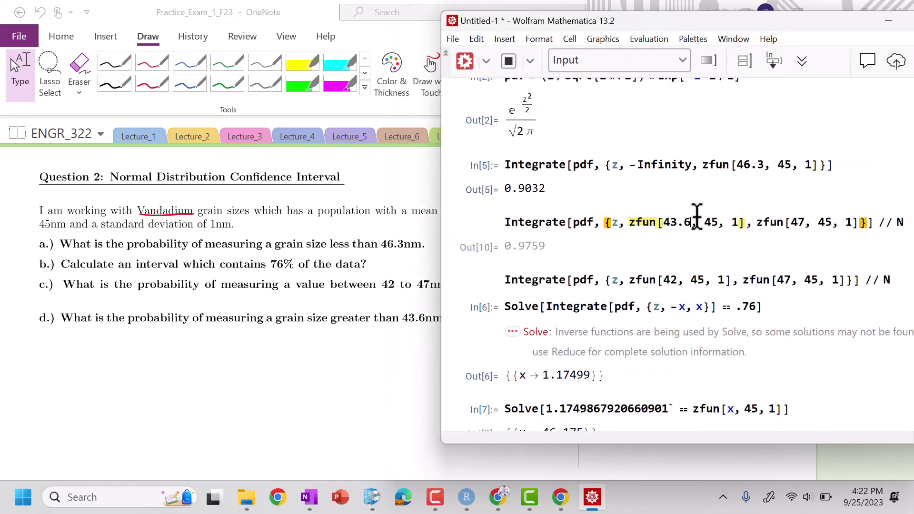
pyautogui.tripleClick(762, 223)
pyautogui.write('In')
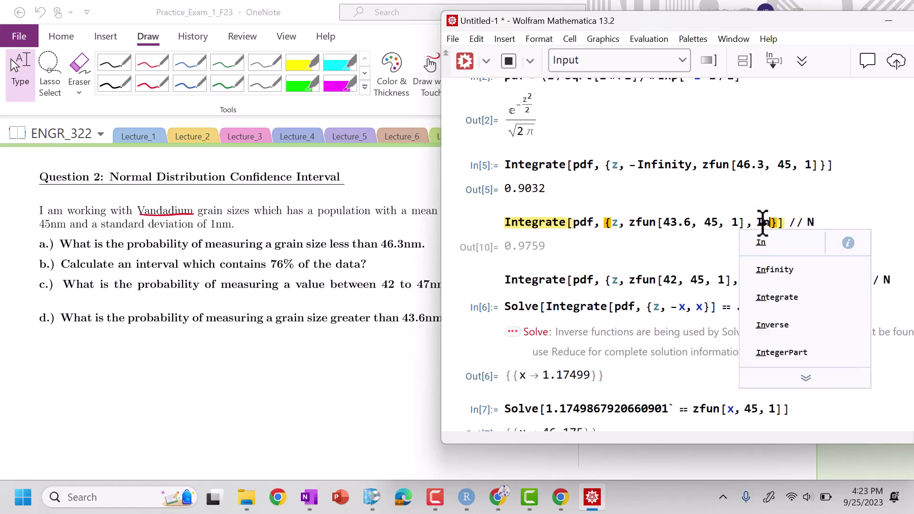
pyautogui.write('finity')
pyautogui.hotkey('shift', 'Return')
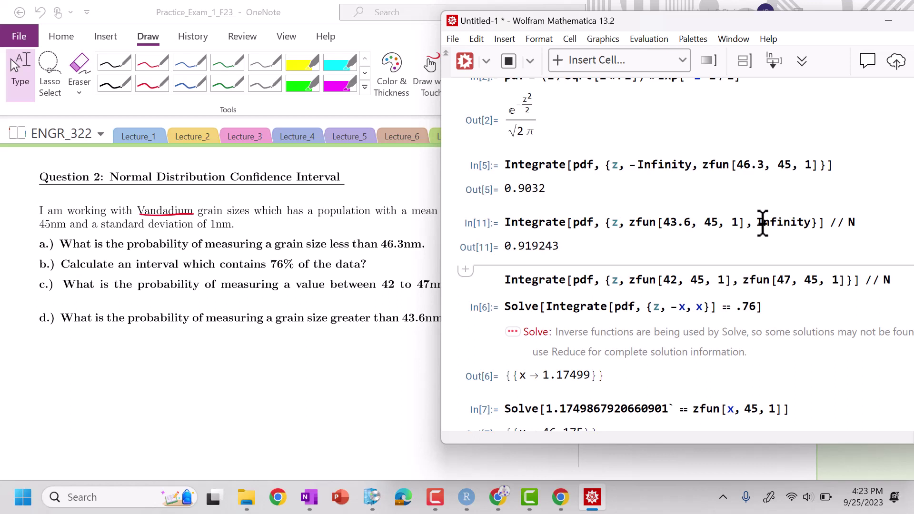
pyautogui.click(242, 306)
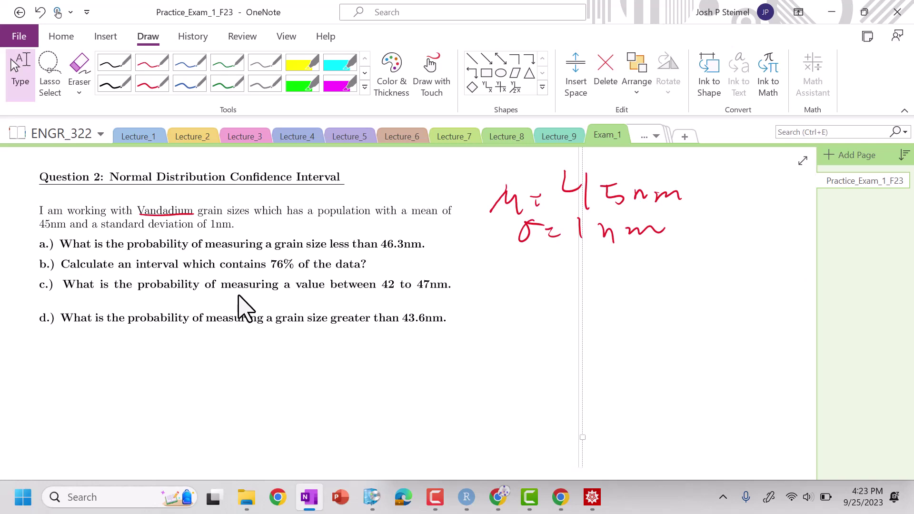
# Step: Scroll the OneNote page down to Question 3: Hypothesis testing
pyautogui.scroll(-1, 243, 307)
pyautogui.scroll(1, 243, 307)
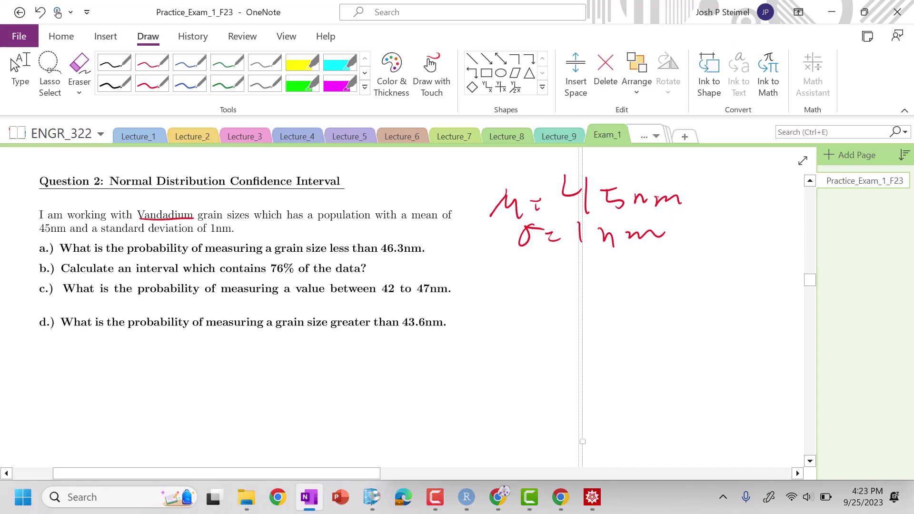
pyautogui.scroll(4, 305, 305)
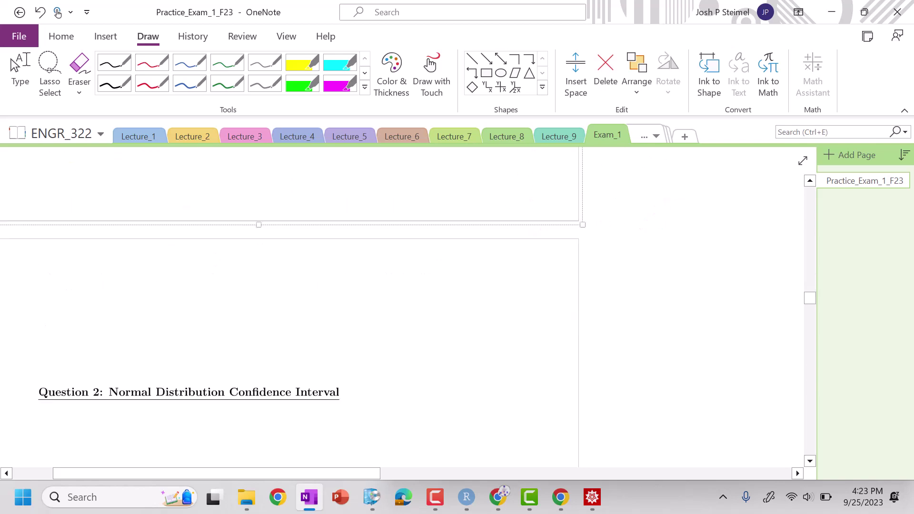
pyautogui.scroll(-6, 305, 305)
pyautogui.scroll(-5, 243, 300)
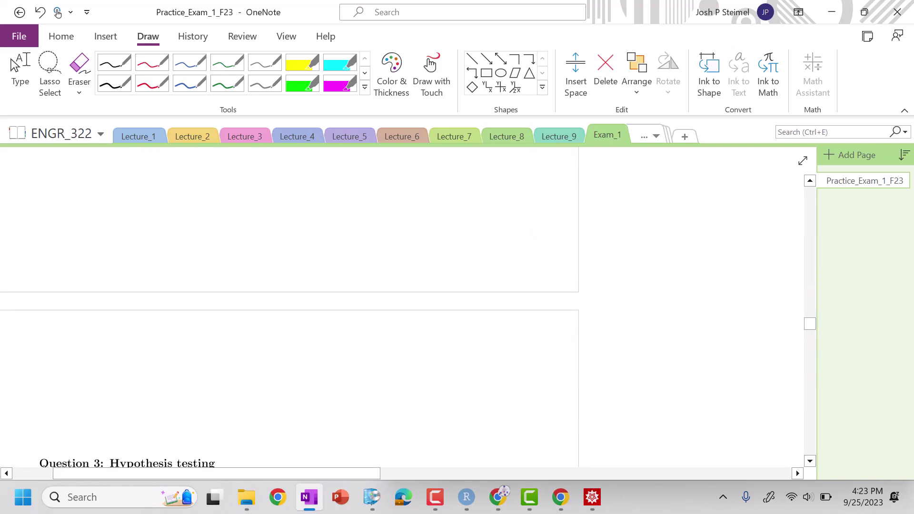